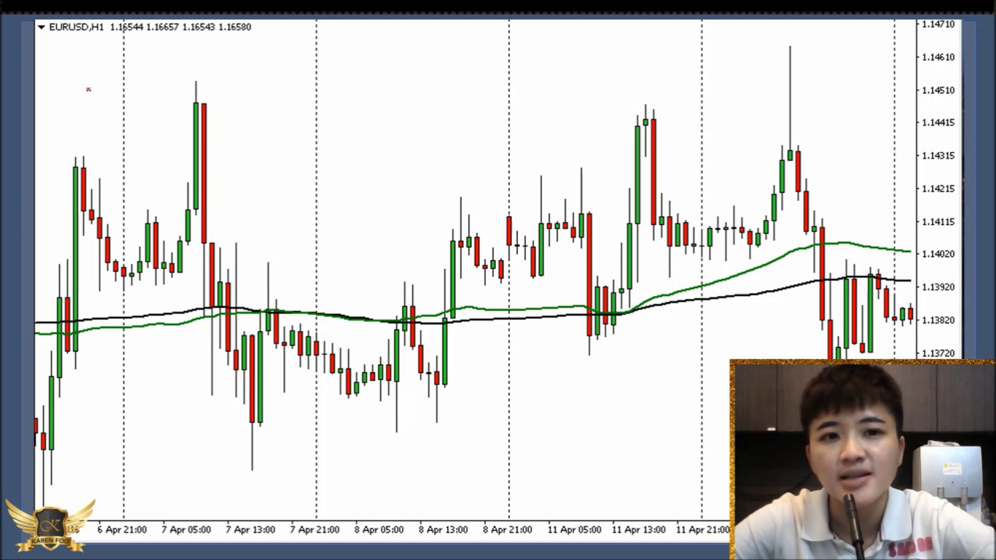
Draw red lines along the upper highs and lower lows, plus a red stroke on the right.
drag(109, 81, 825, 88)
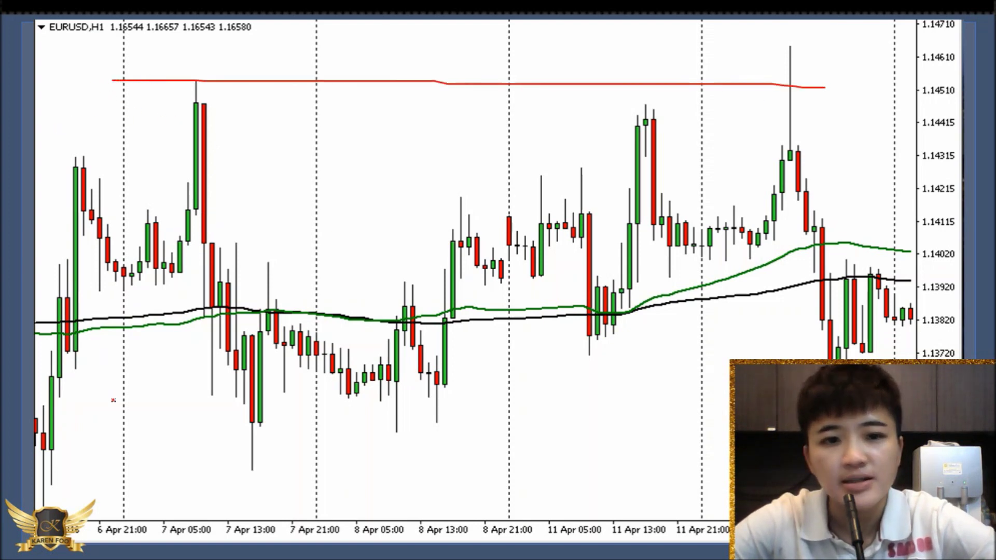
mouse_move(57, 432)
mouse_down()
mouse_move(220, 418)
mouse_move(730, 422)
mouse_up()
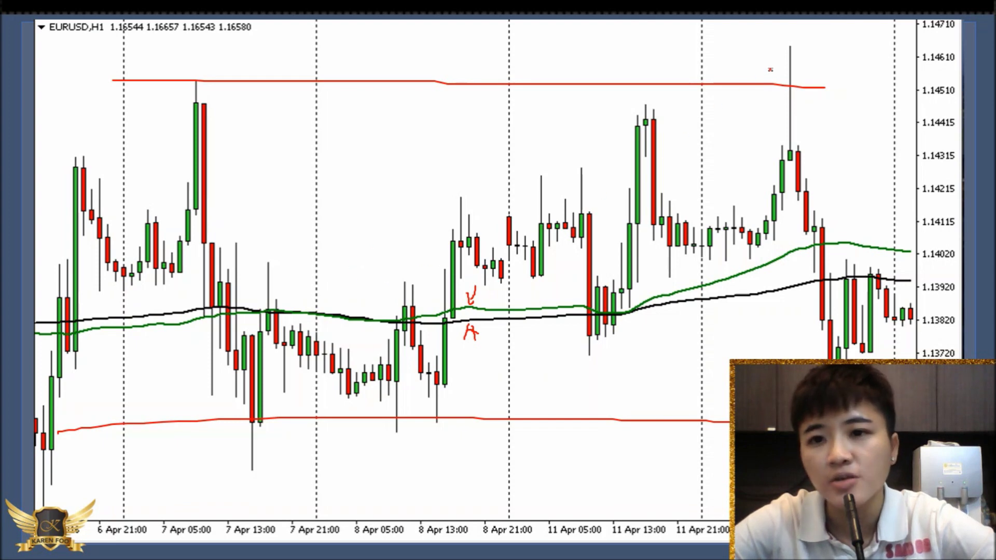
drag(774, 236, 820, 359)
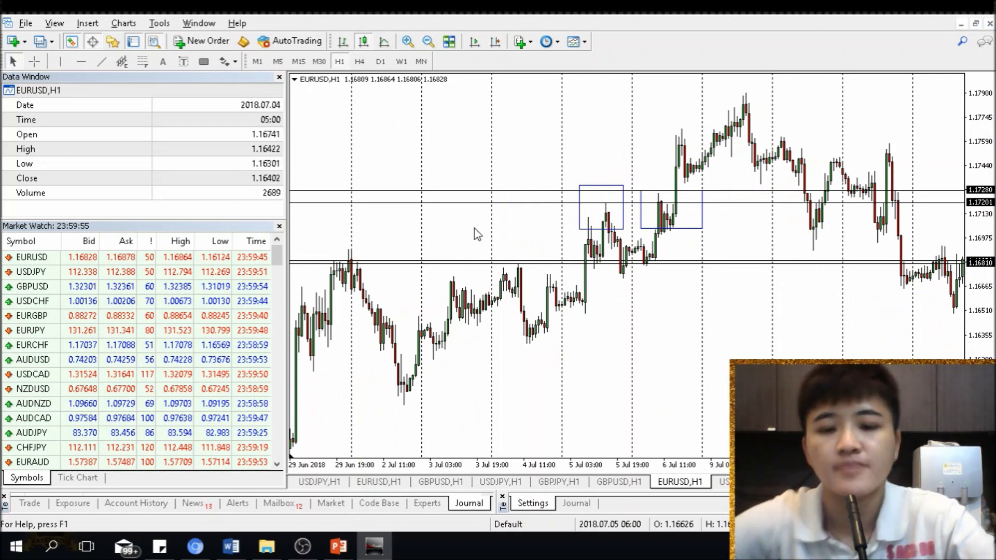
Add a 100-period Simple moving average in black to the EURUSD H1 chart.
click(88, 24)
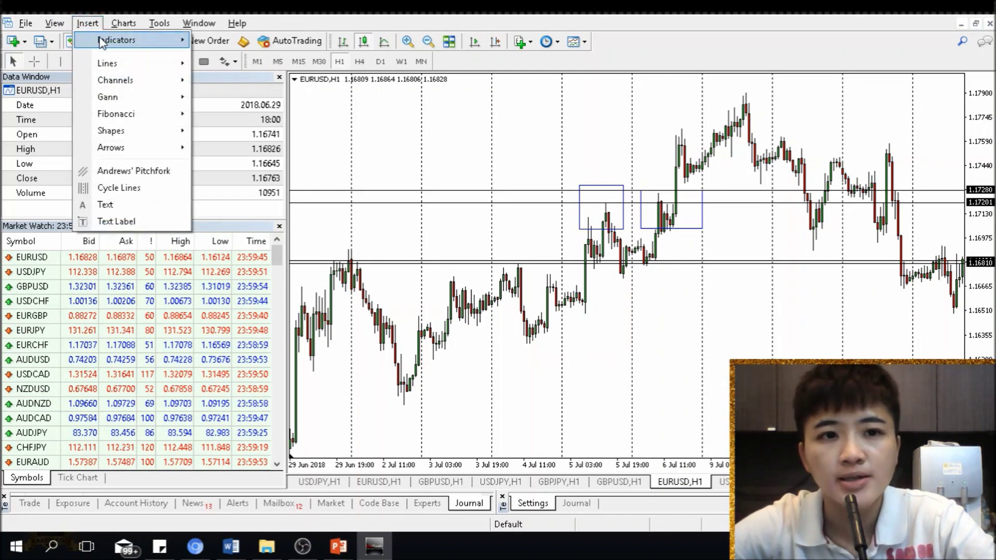
mouse_move(117, 40)
mouse_move(276, 154)
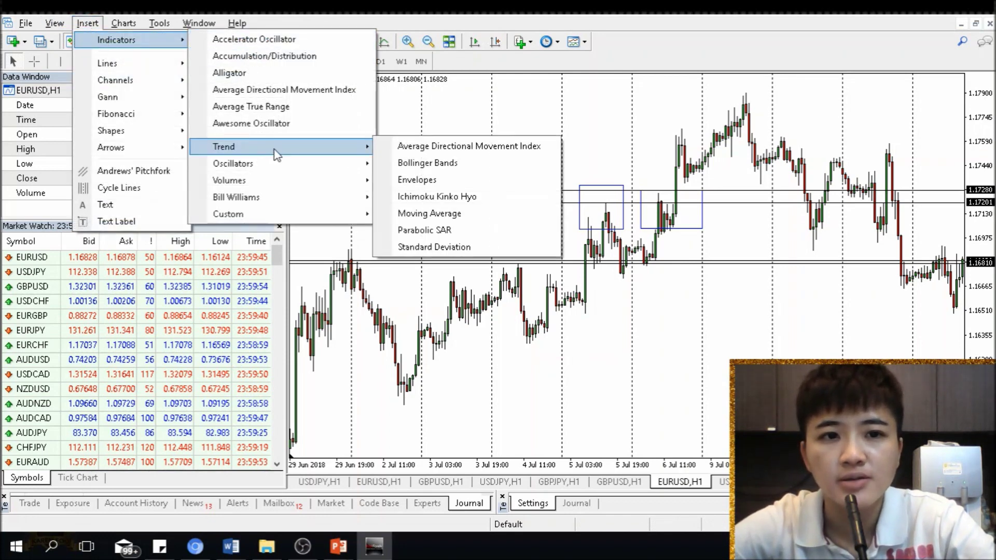
click(406, 213)
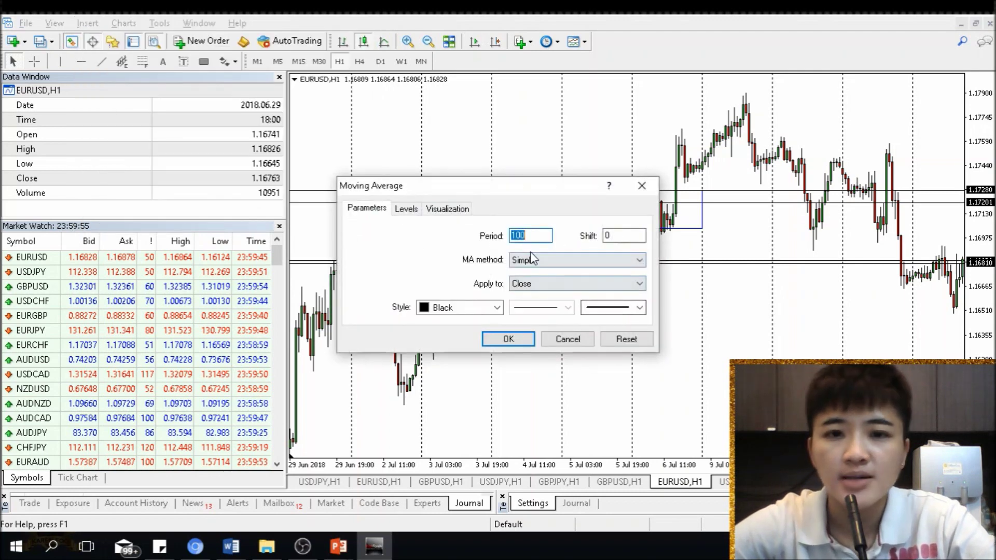
click(629, 235)
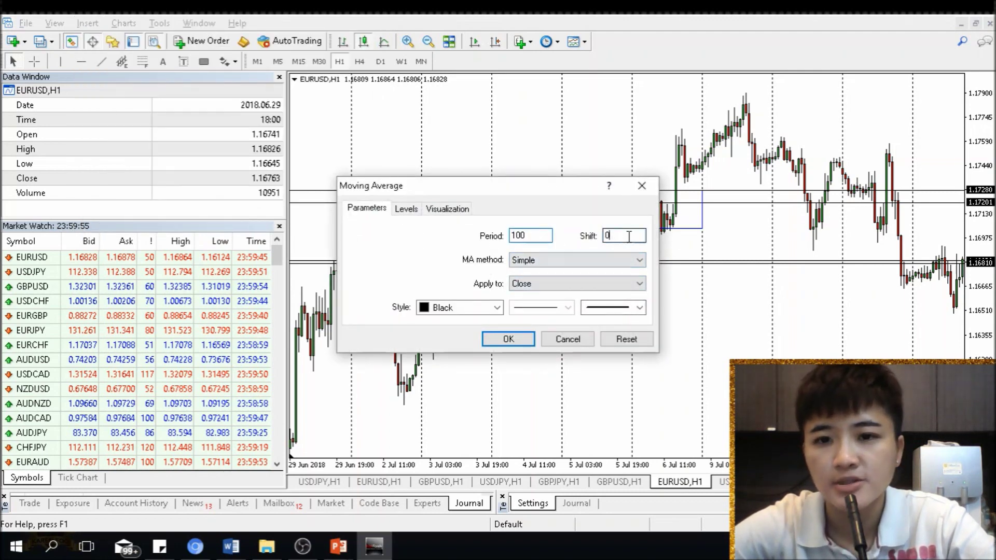
click(524, 262)
click(529, 270)
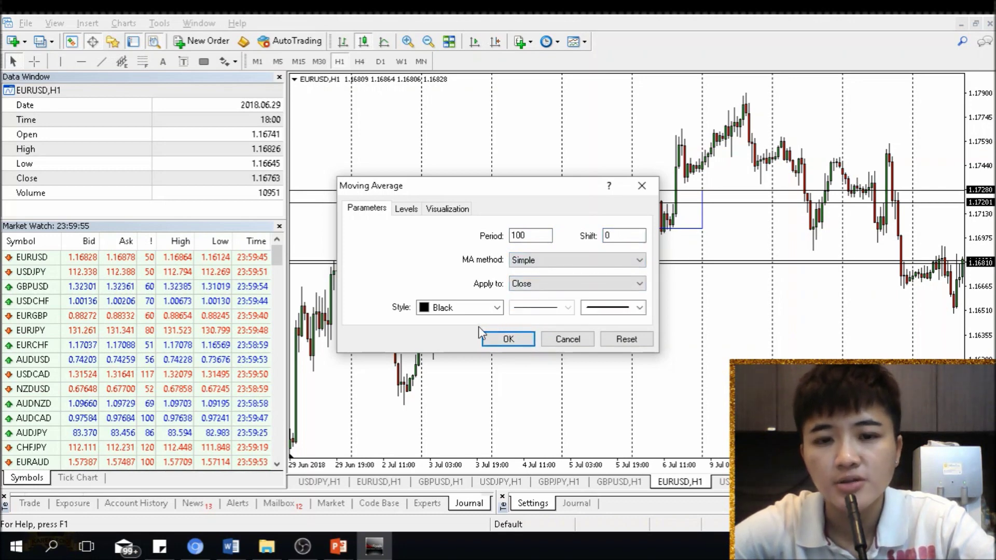
click(507, 340)
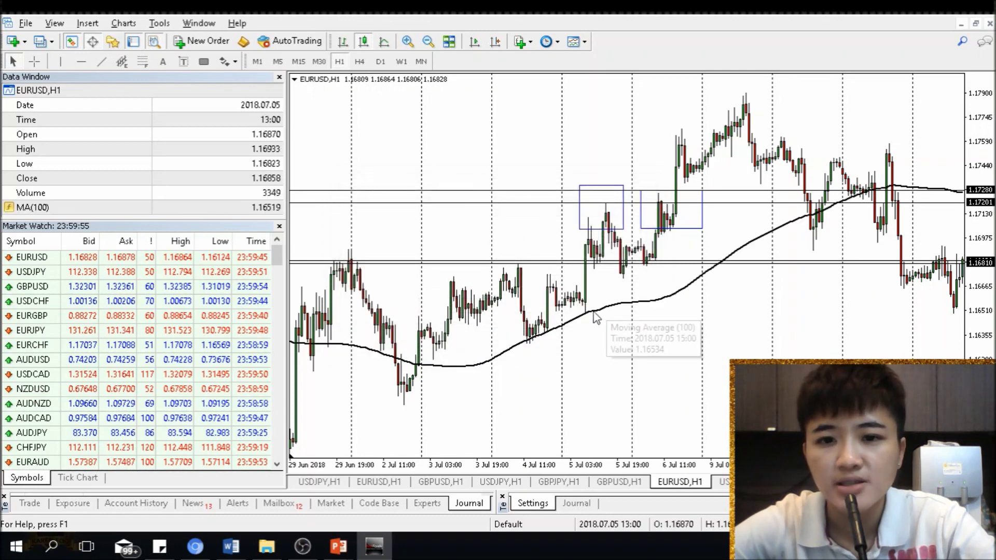
Add a second Moving Average with period 50 and a red line colour.
click(88, 24)
mouse_move(104, 40)
mouse_move(228, 144)
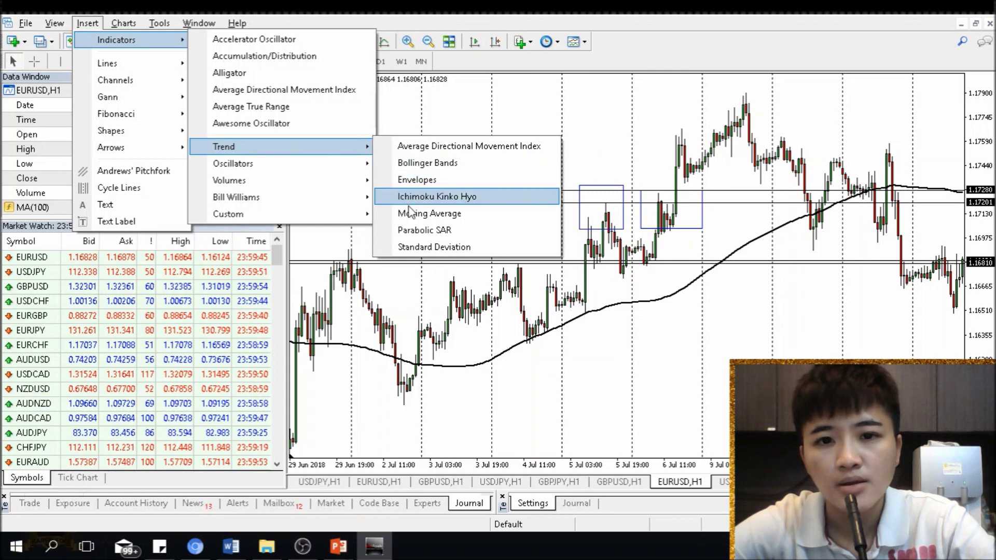
click(413, 215)
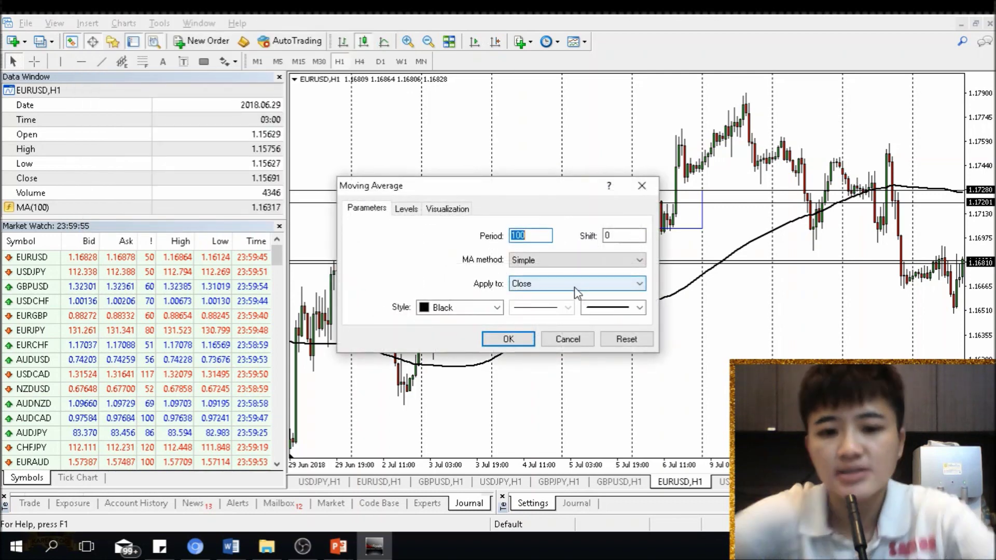
click(496, 307)
click(516, 397)
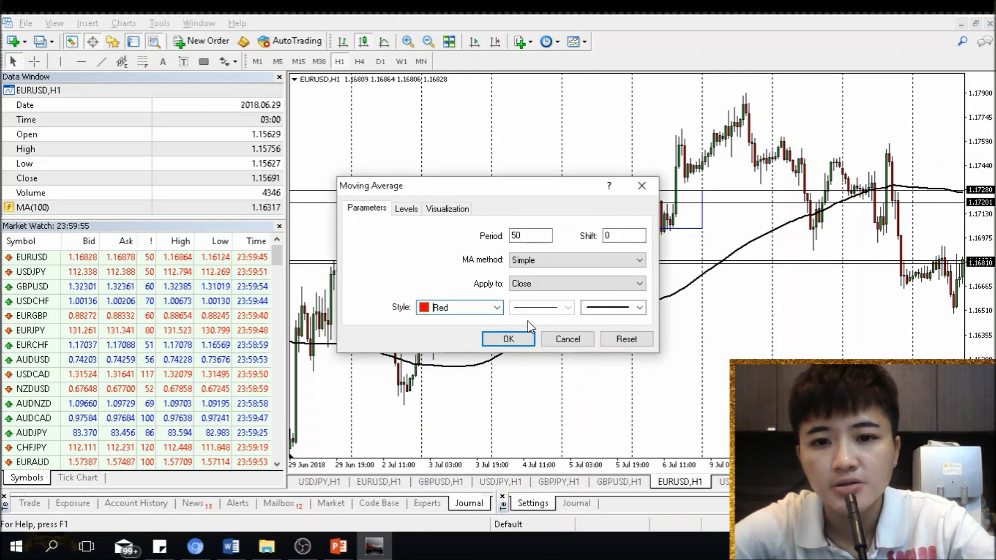
click(498, 339)
mouse_move(662, 276)
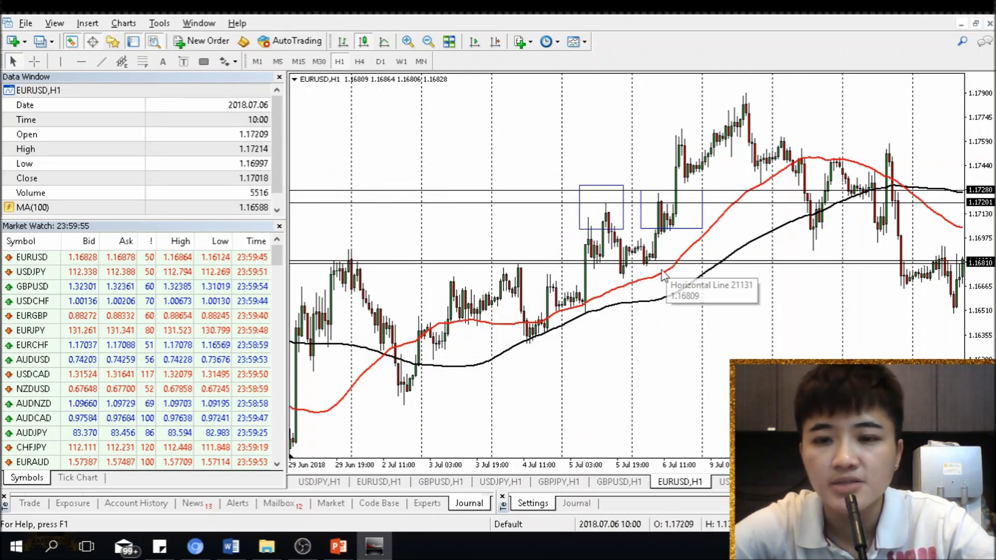
Scroll through the July bars, jump back to the latest bars, and delete the 1.172 lines.
drag(742, 327, 652, 357)
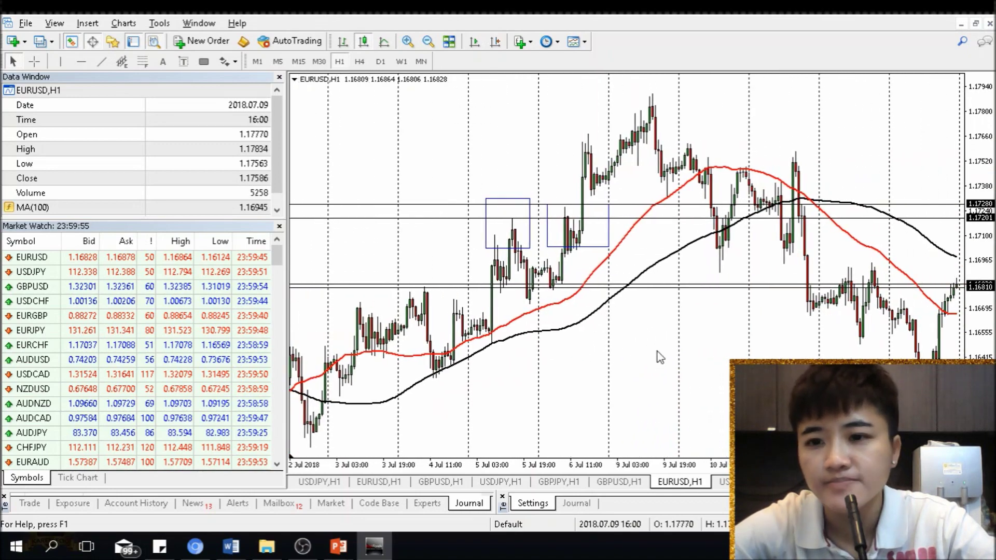
scroll(657, 351, up, 5)
scroll(645, 263, up, 5)
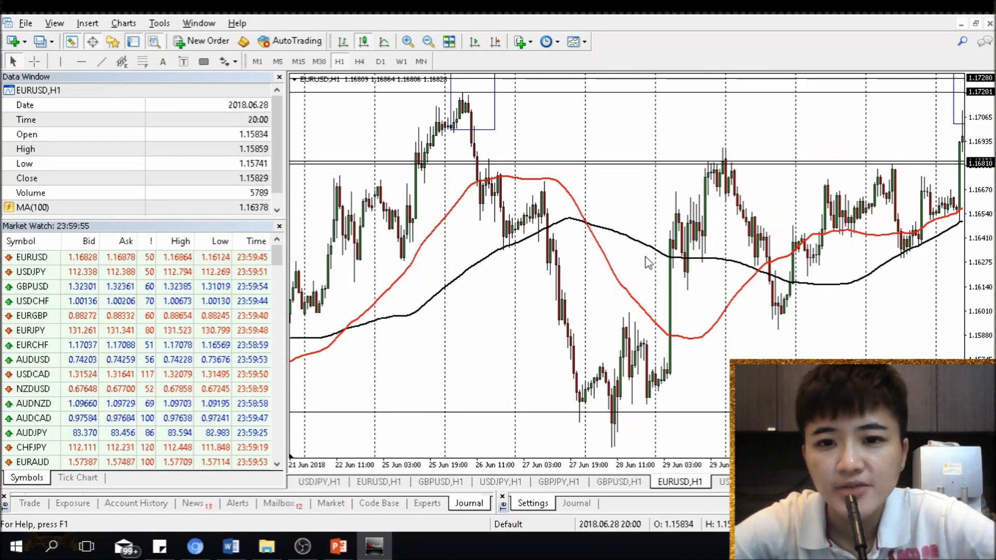
scroll(647, 263, up, 5)
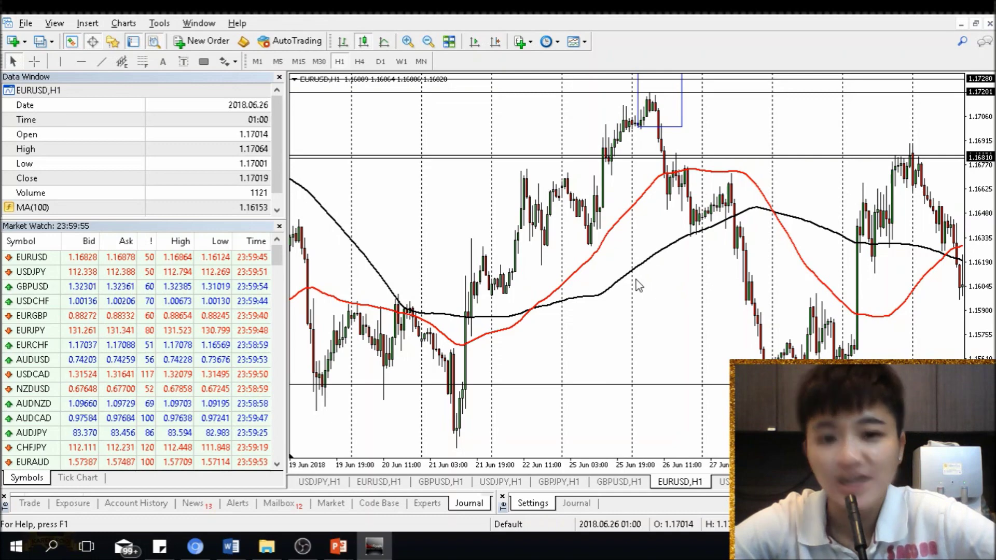
scroll(636, 279, up, 5)
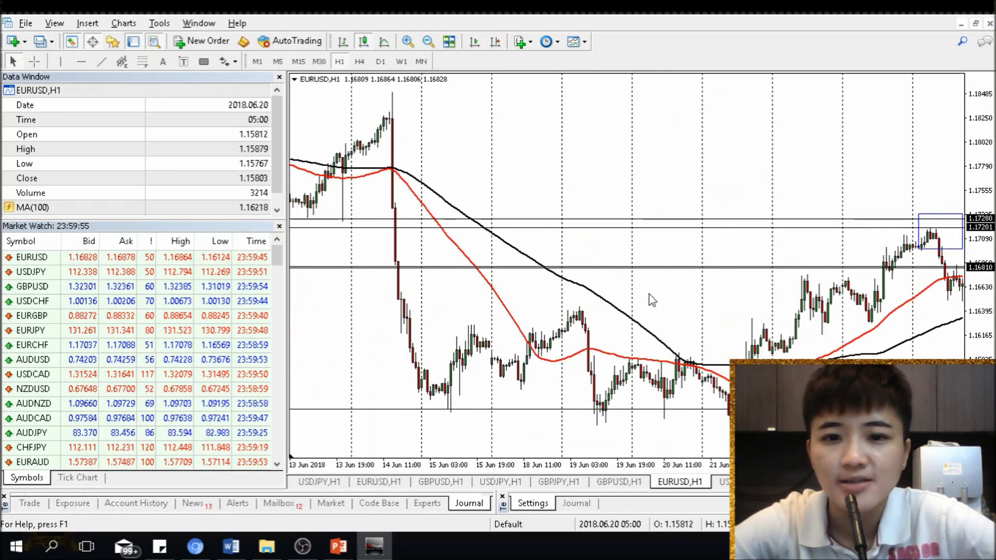
scroll(645, 300, up, 3)
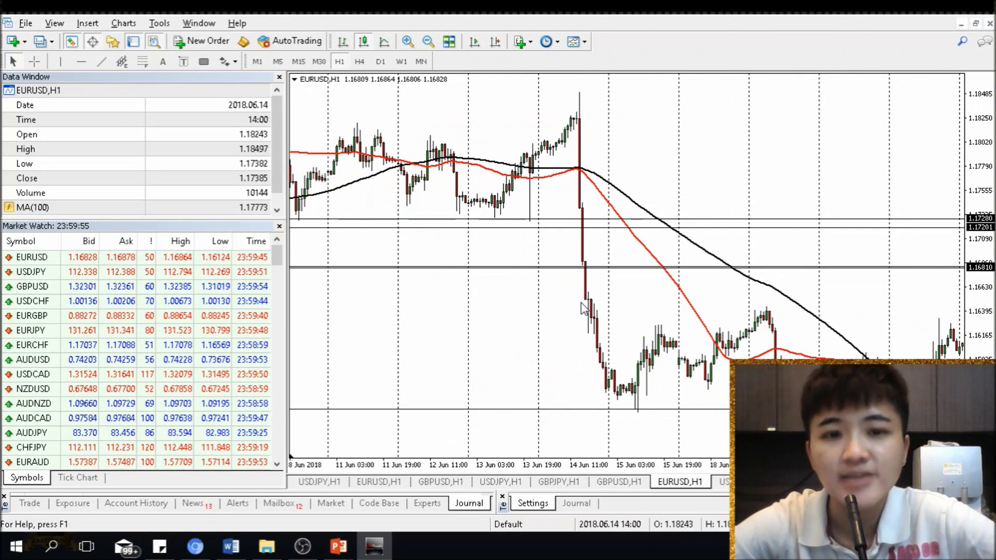
key(End)
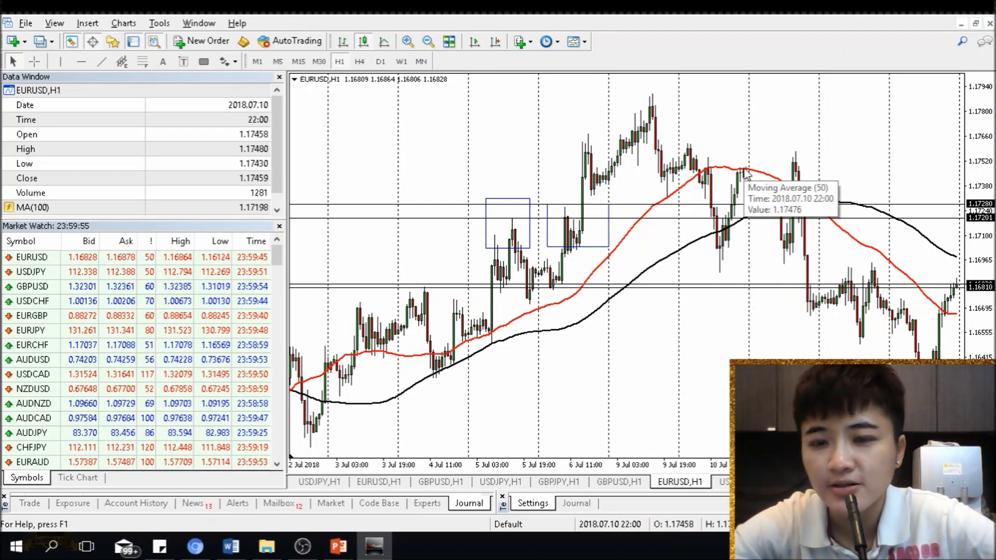
key(Delete)
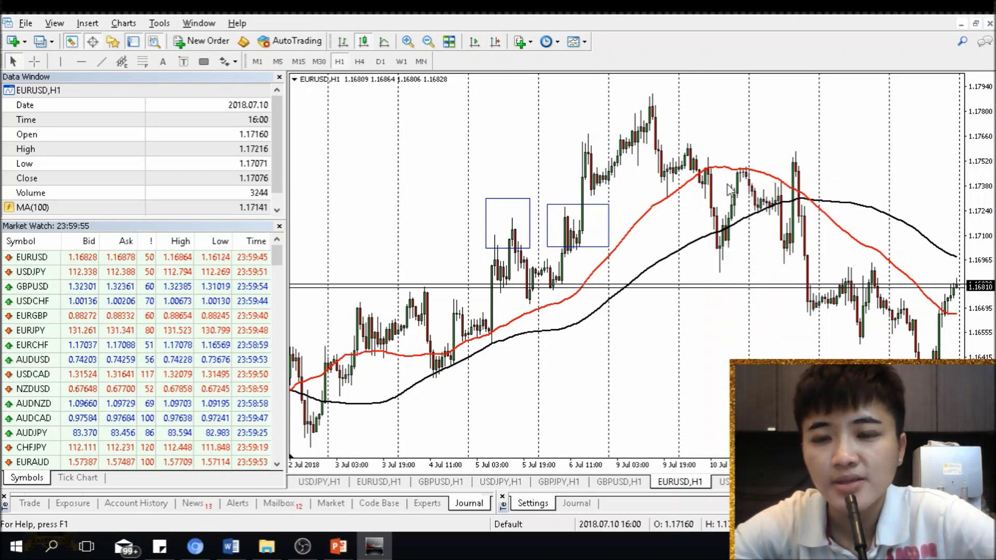
Zoom in and box the candles touching the red 50 average on 10 Jul.
click(408, 41)
scroll(788, 274, down, 5)
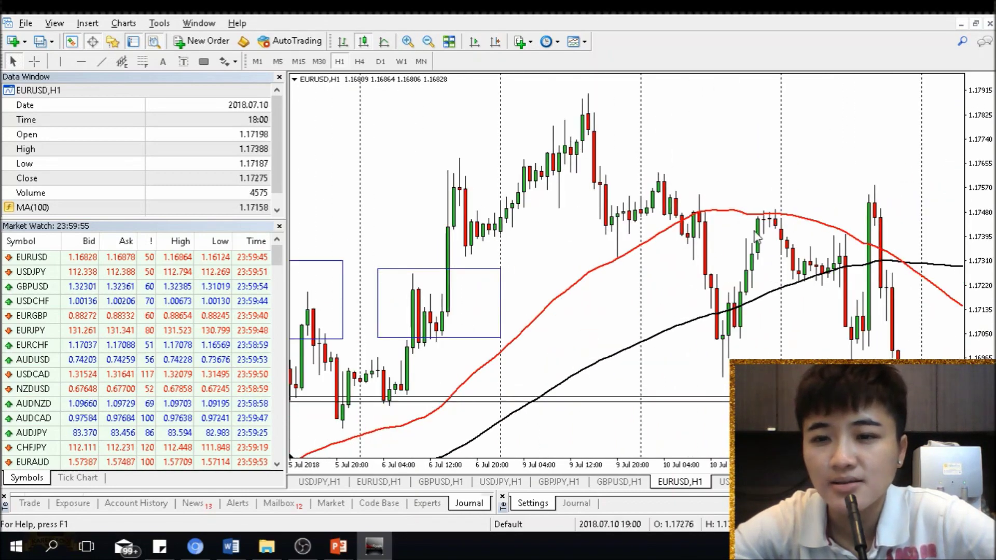
mouse_move(722, 191)
mouse_down()
mouse_move(793, 238)
mouse_move(810, 237)
mouse_move(572, 205)
mouse_up()
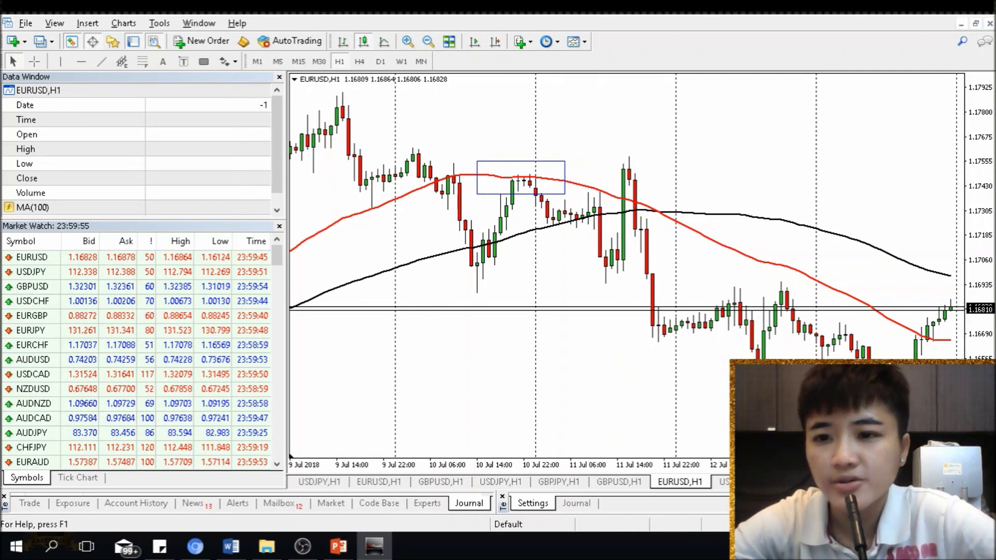
Scroll back to the June bars and switch the chart to the H4 timeframe.
scroll(670, 296, down, 5)
drag(640, 298, 690, 291)
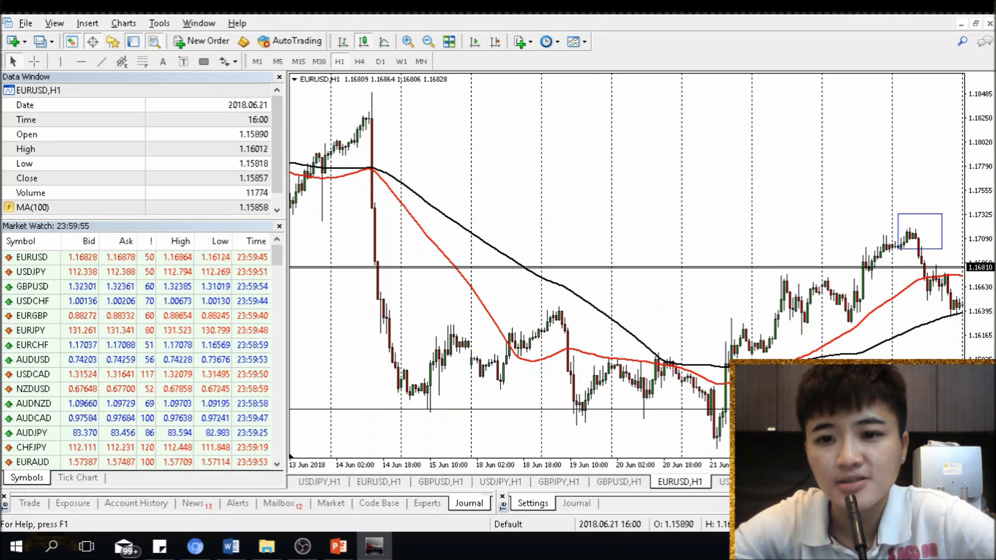
scroll(731, 332, down, 2)
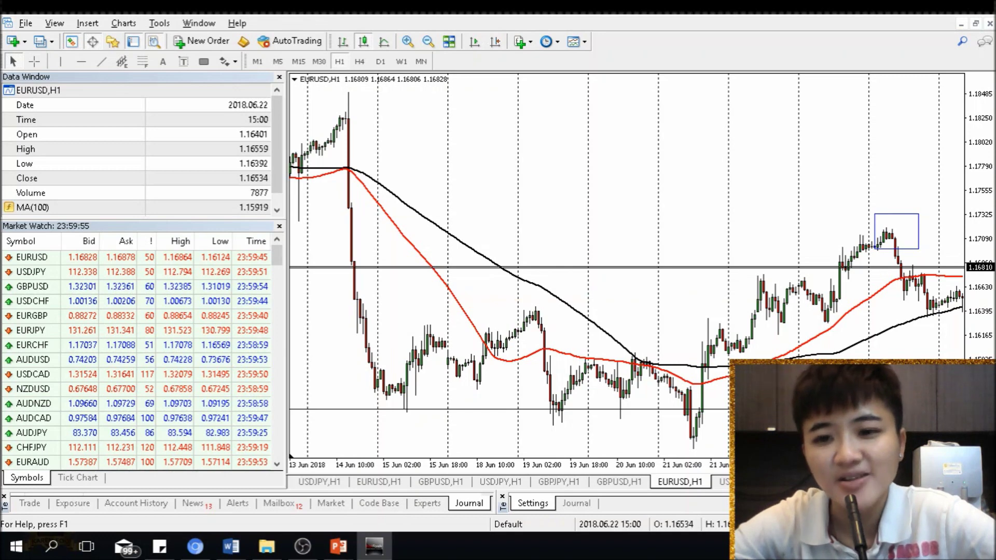
scroll(856, 338, down, 1)
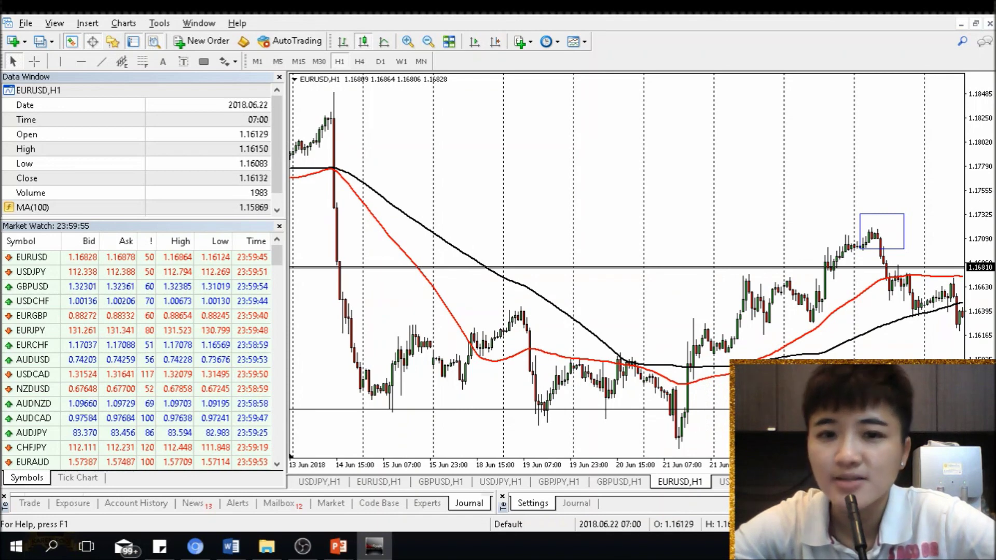
click(360, 61)
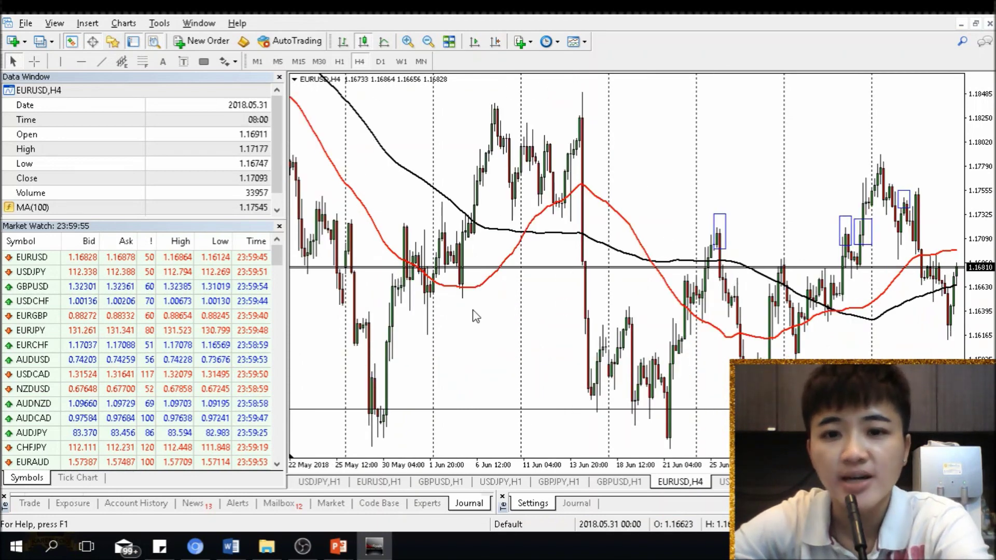
Change the chart timeframe and pan through the late May–early June bars.
click(380, 61)
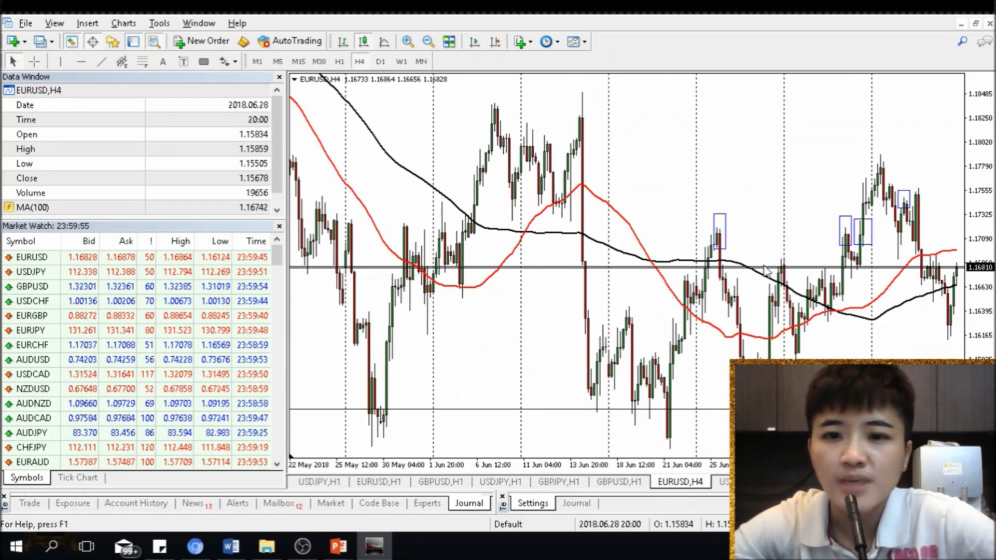
scroll(763, 270, up, 10)
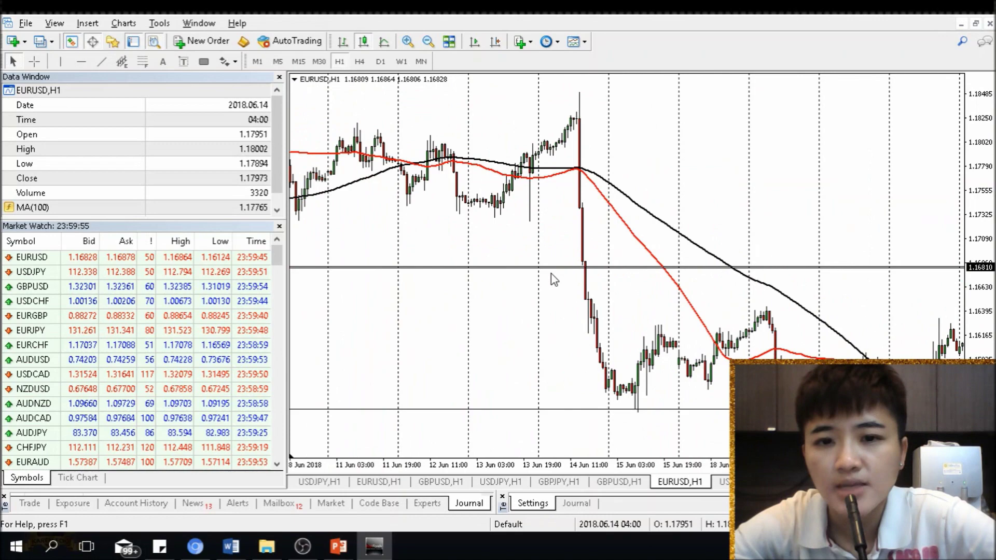
scroll(552, 275, up, 10)
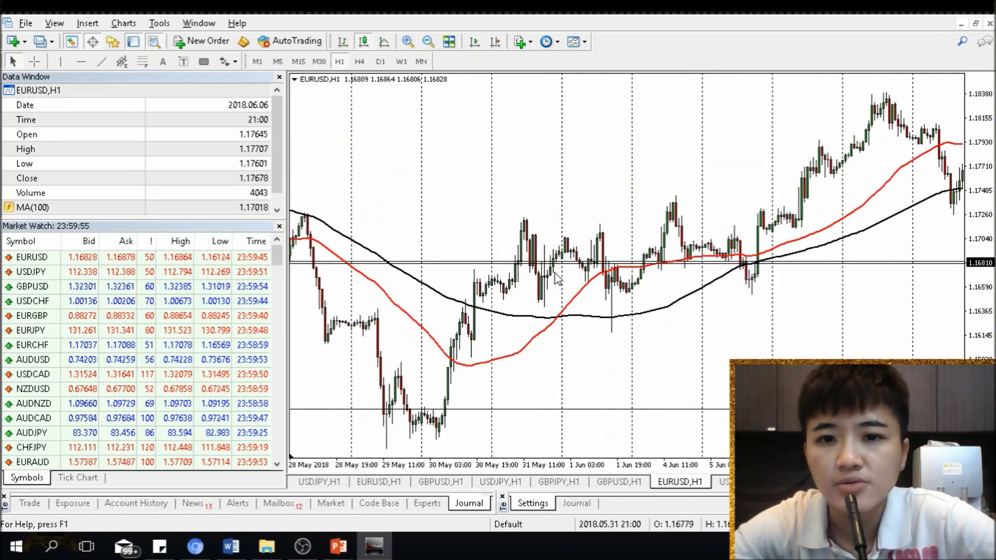
scroll(556, 278, up, 10)
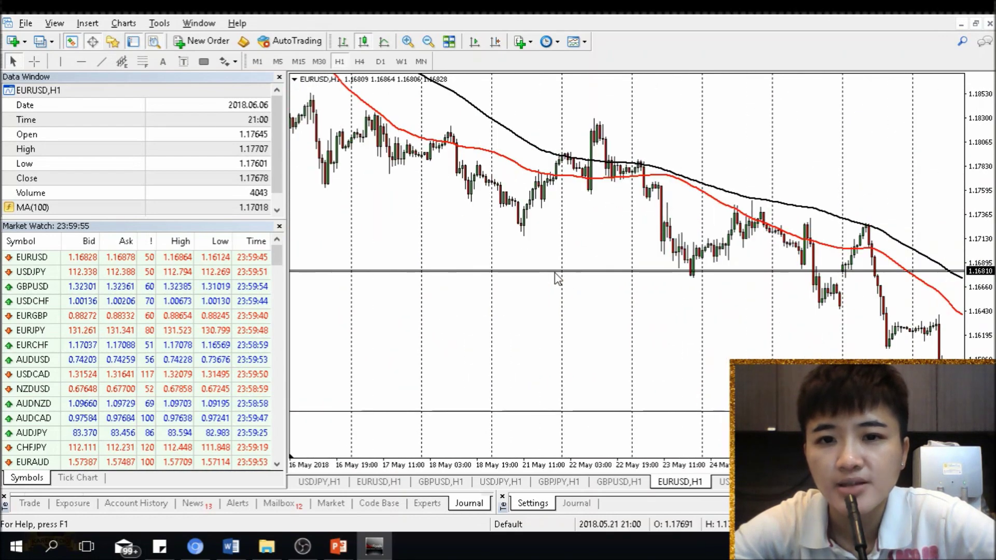
scroll(556, 279, down, 10)
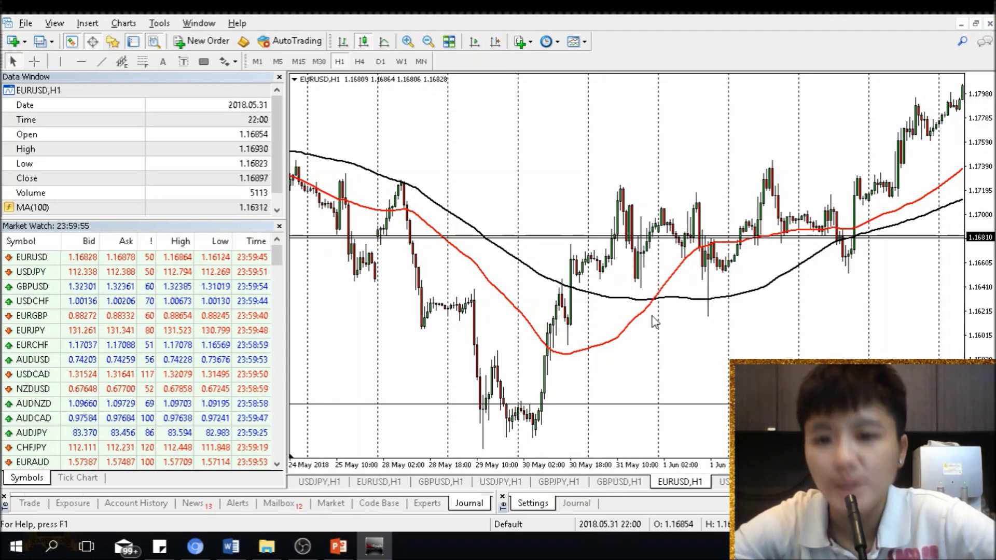
drag(642, 390, 534, 389)
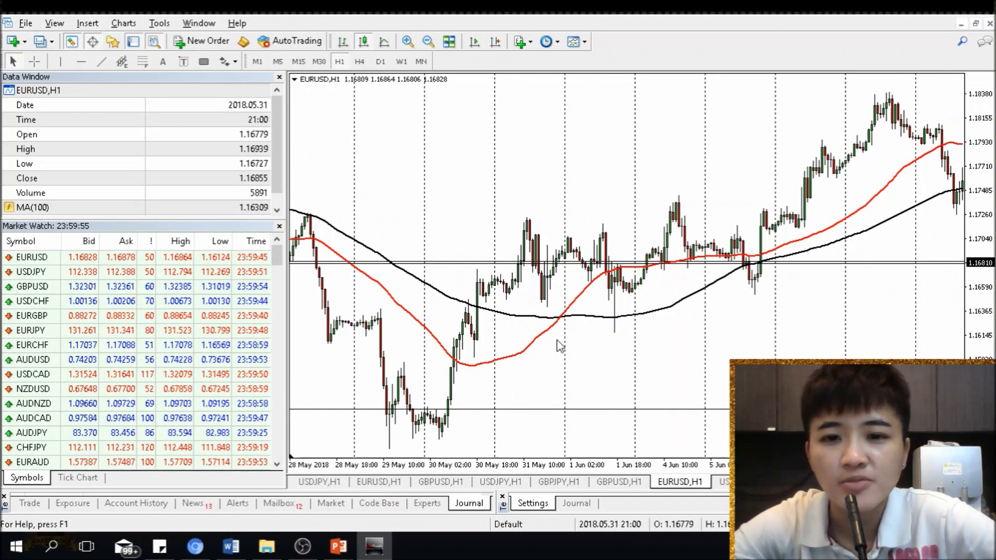
drag(711, 332, 596, 343)
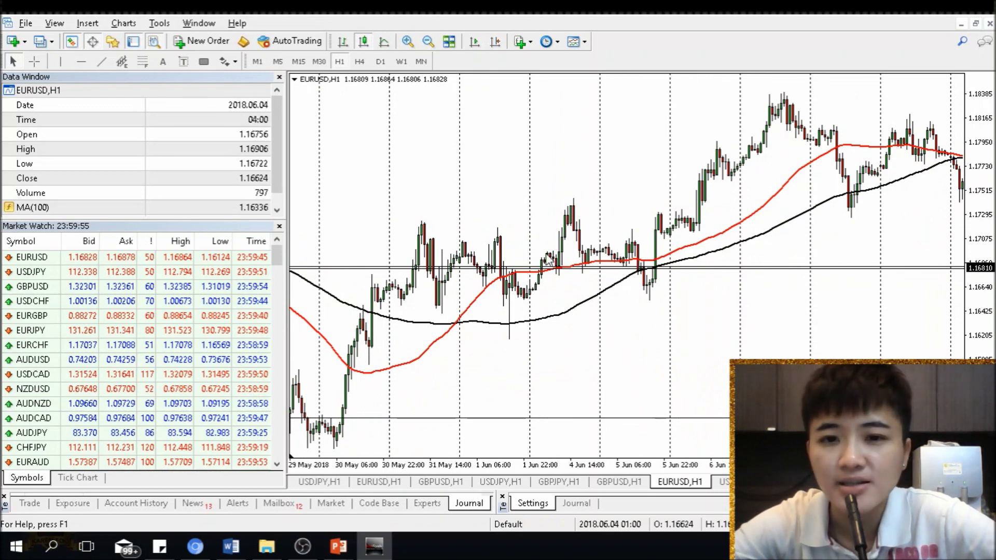
Inspect the 2018.06.04 04:00 bar and pan the chart forward to 14 Jun.
click(540, 360)
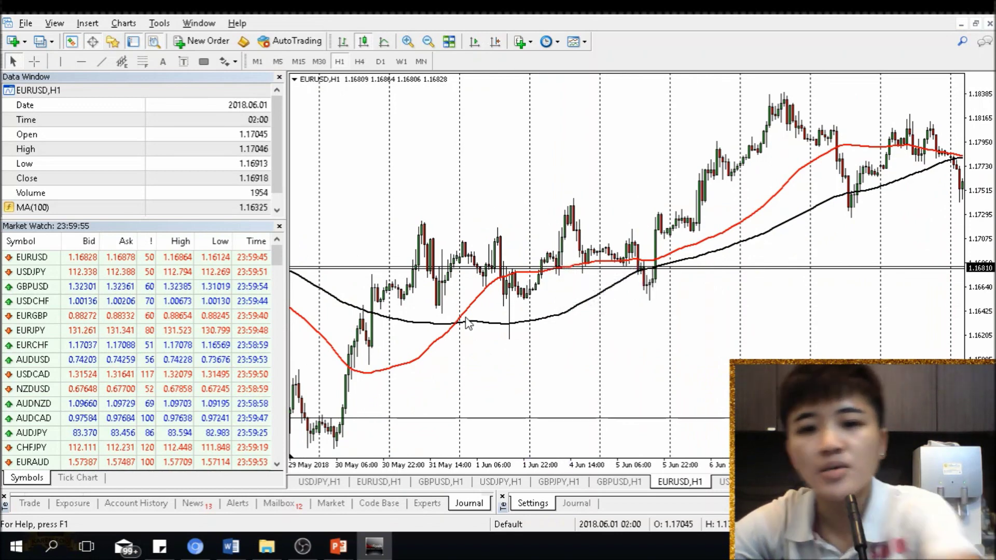
mouse_move(494, 283)
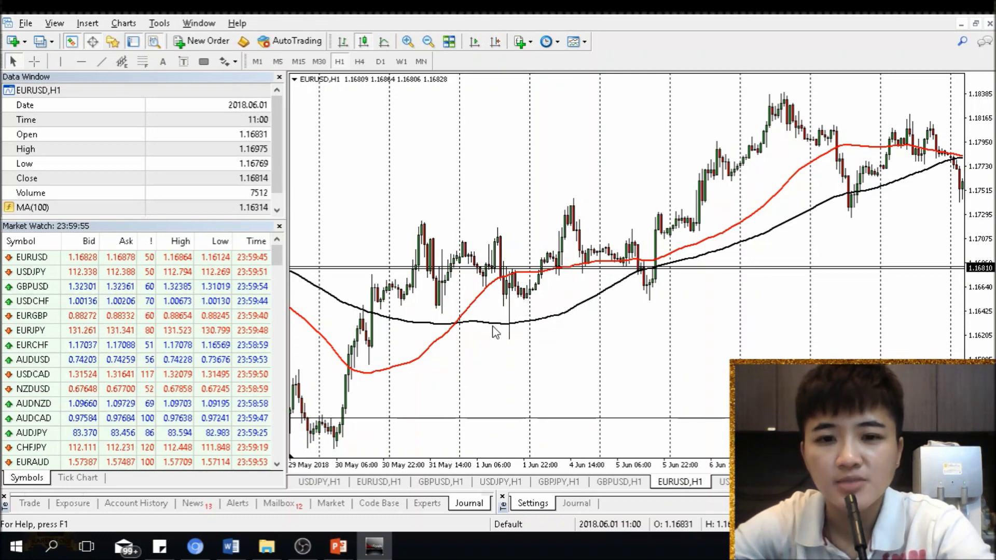
mouse_move(494, 330)
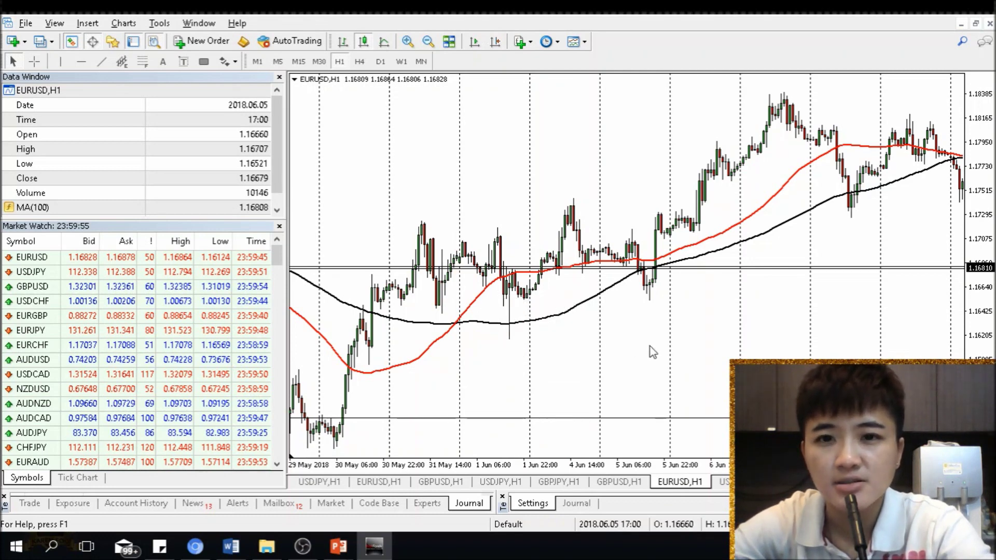
drag(651, 349, 617, 351)
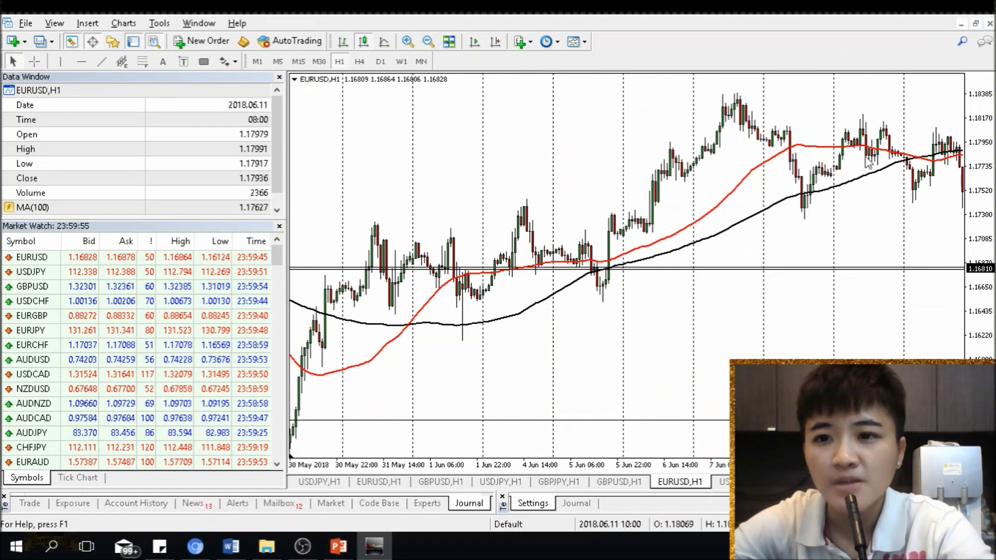
drag(842, 270, 706, 302)
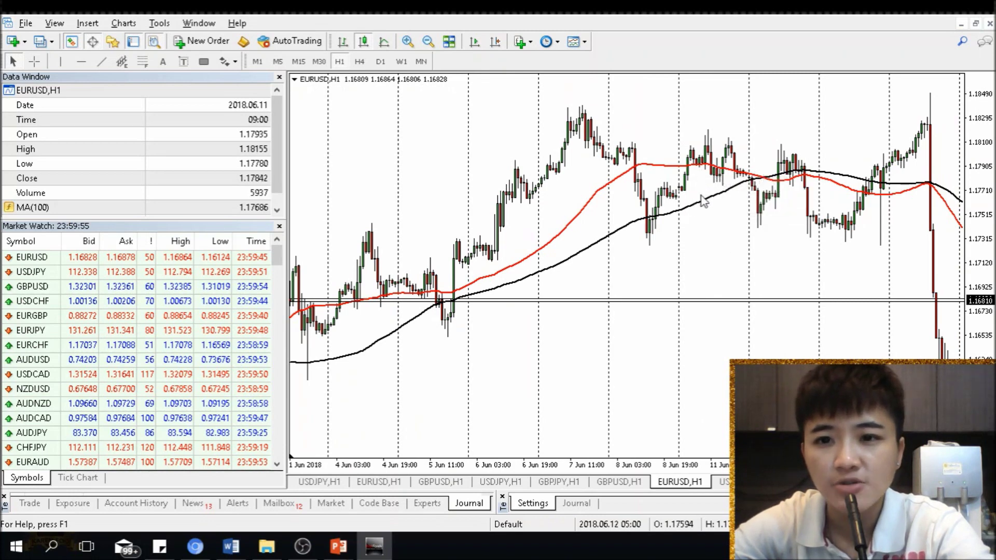
mouse_move(847, 260)
drag(848, 261, 737, 250)
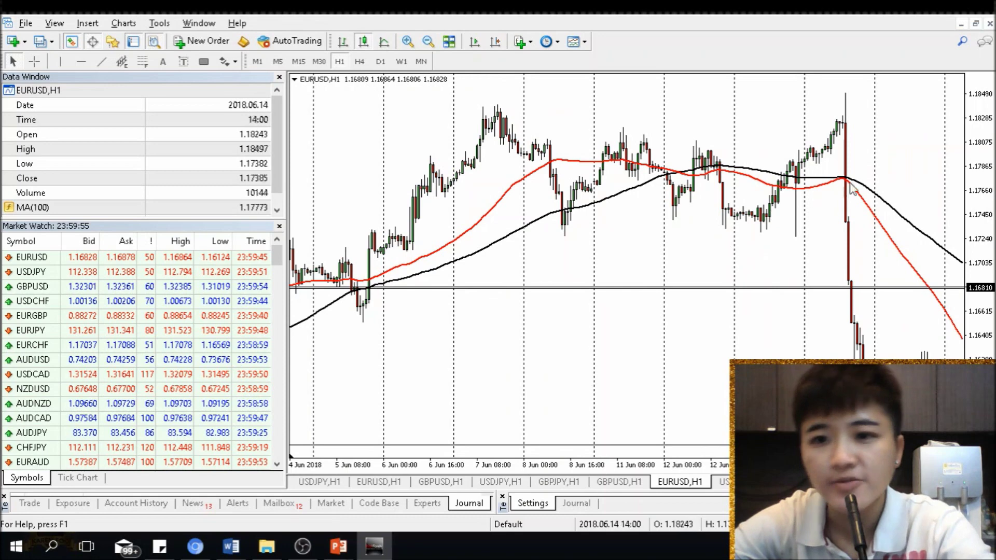
drag(716, 329, 684, 352)
Scroll back toward late April 2018, adjusting candle width with Zoom In and Zoom Out.
scroll(680, 355, down, 5)
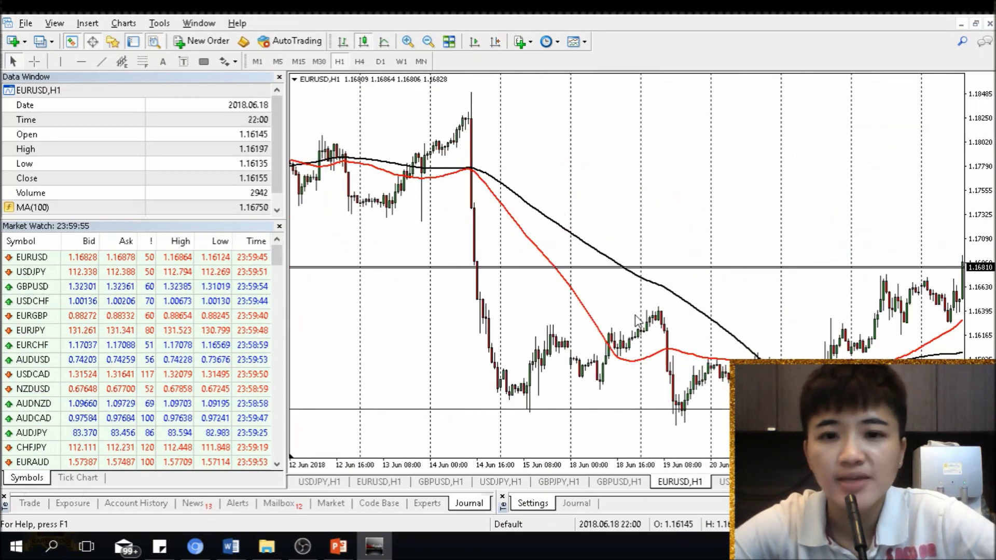
scroll(504, 313, up, 6)
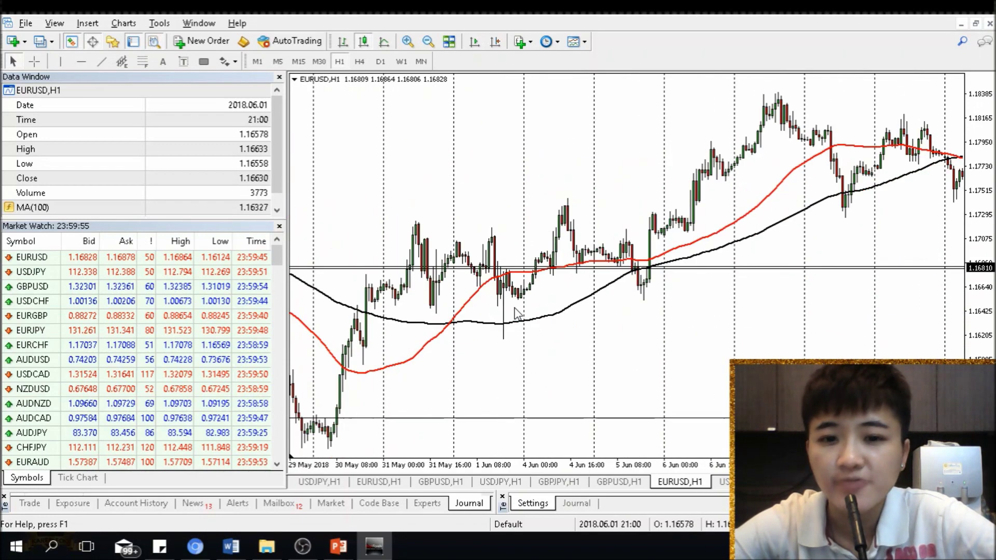
scroll(516, 313, up, 8)
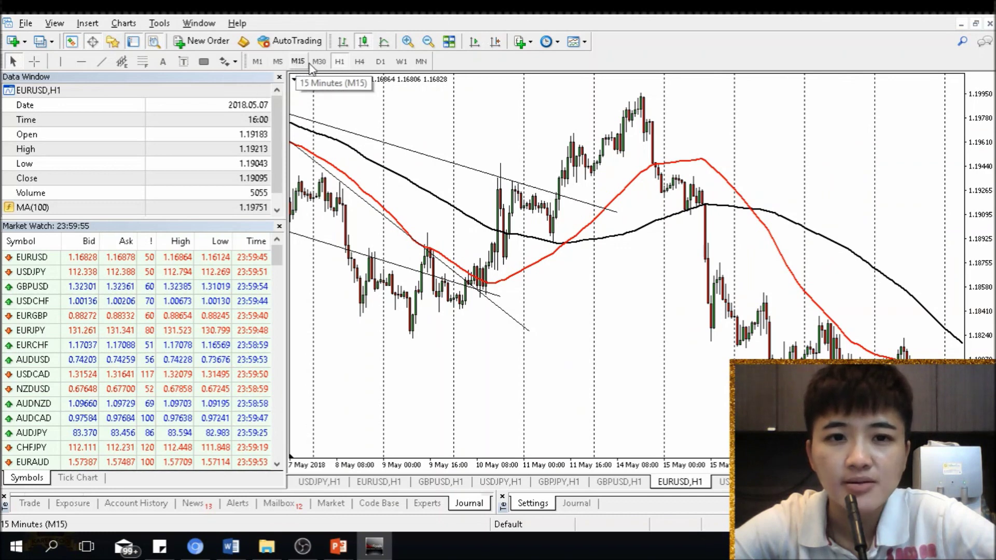
scroll(565, 284, up, 4)
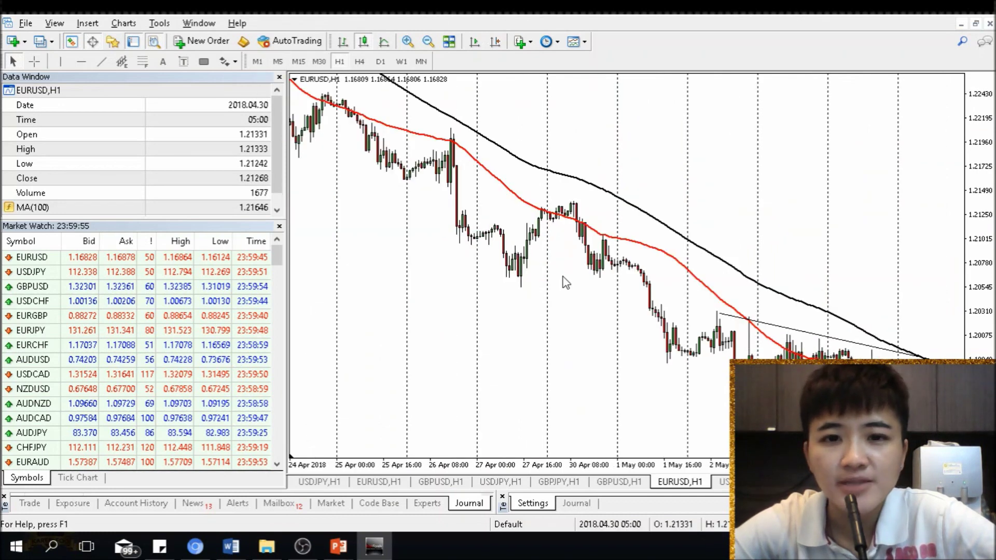
scroll(566, 283, up, 1)
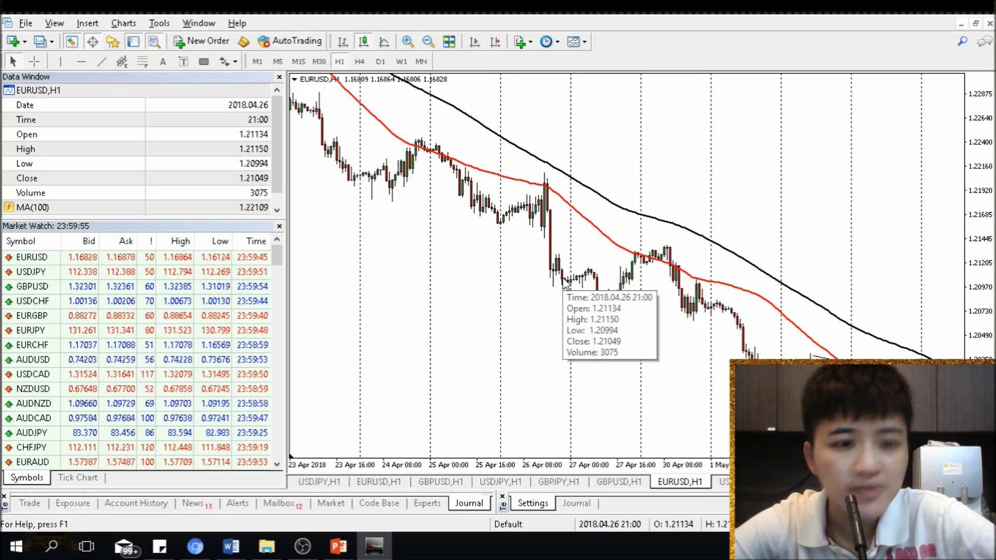
click(407, 41)
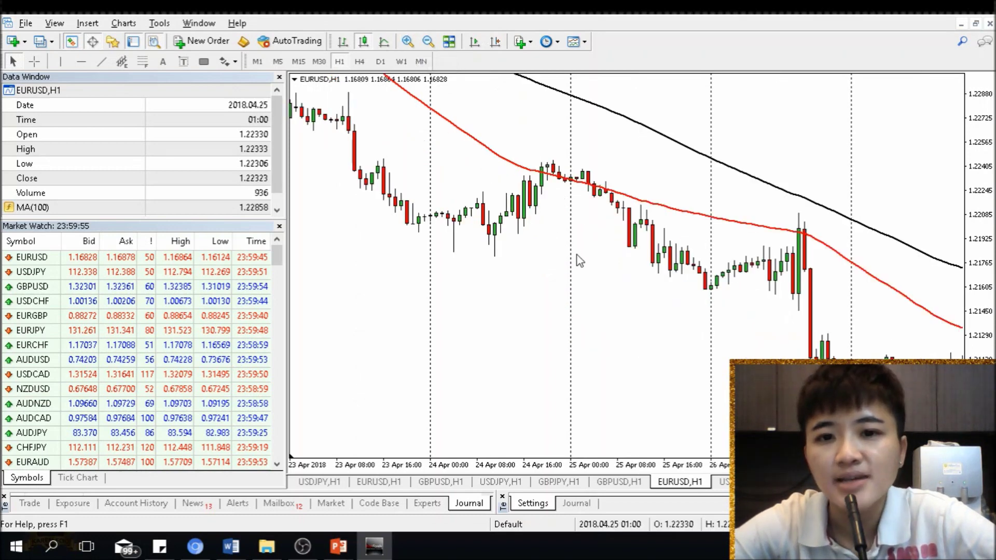
scroll(482, 98, down, 2)
click(428, 40)
scroll(553, 194, up, 2)
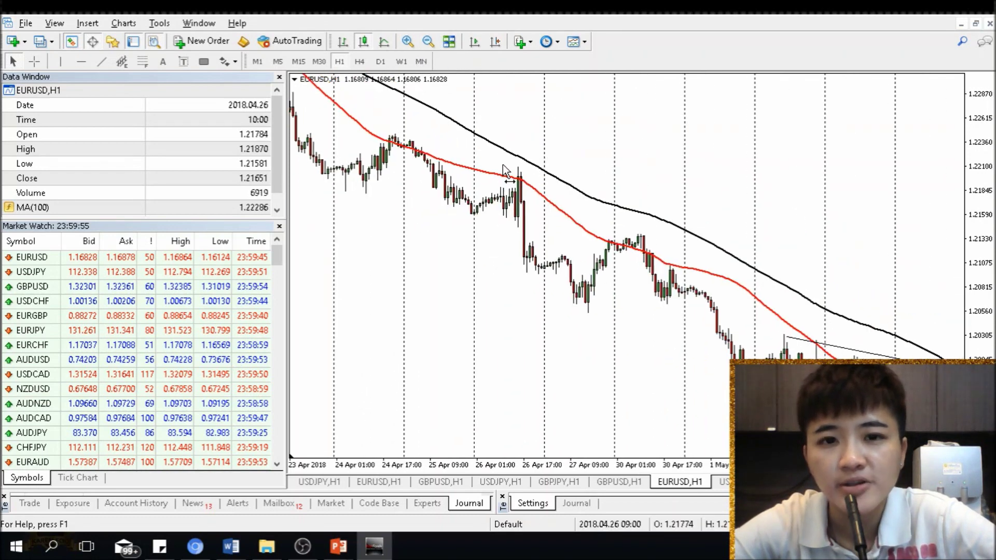
scroll(553, 195, up, 3)
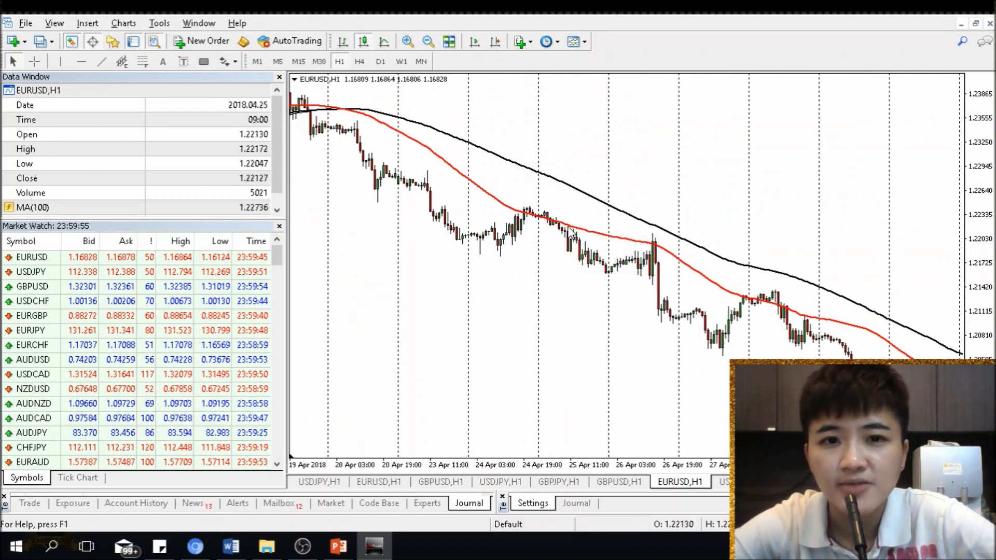
click(204, 61)
Box the 24 Apr touch of the red average and resize the rectangle's corners.
drag(473, 183, 509, 192)
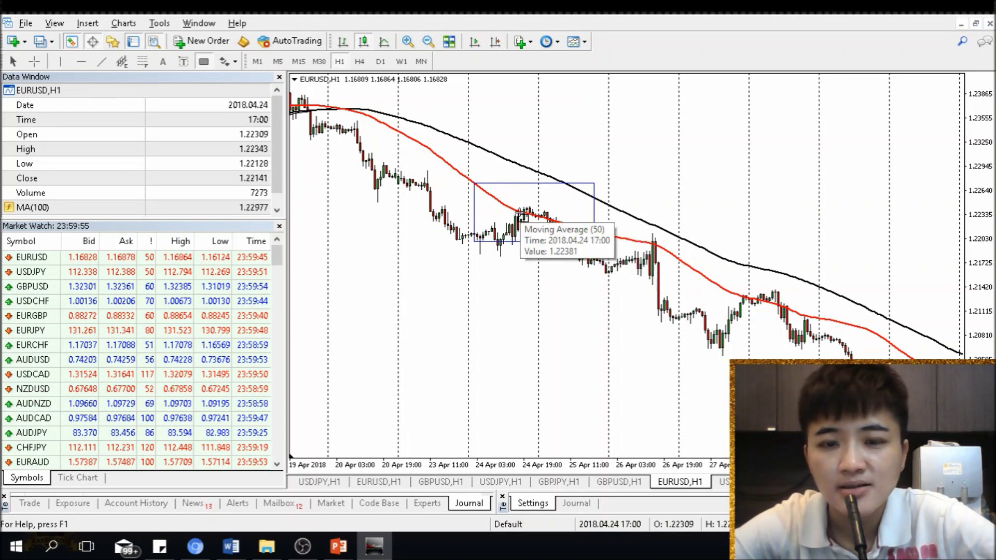
click(408, 42)
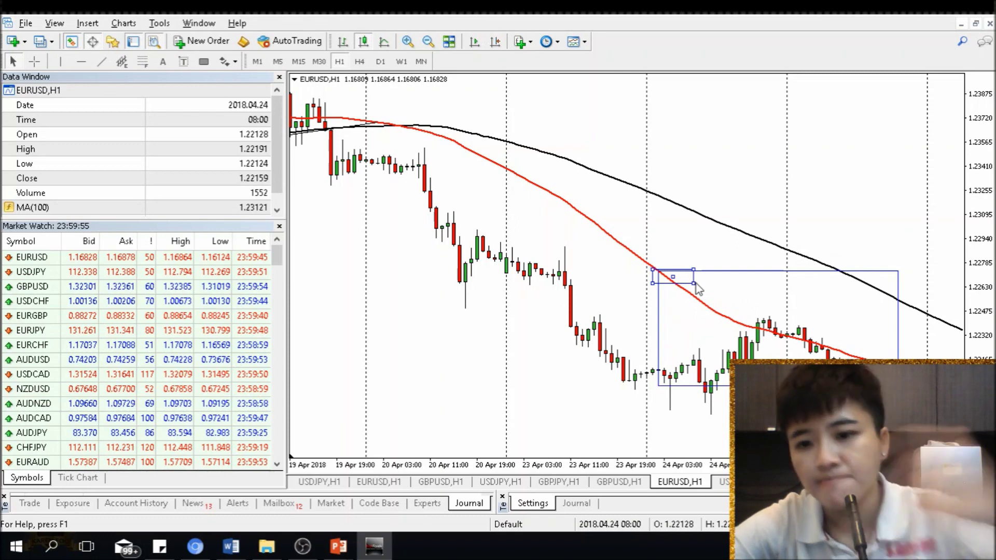
scroll(702, 275, down, 3)
double_click(737, 152)
drag(734, 152, 664, 191)
drag(496, 268, 577, 238)
scroll(627, 317, down, 4)
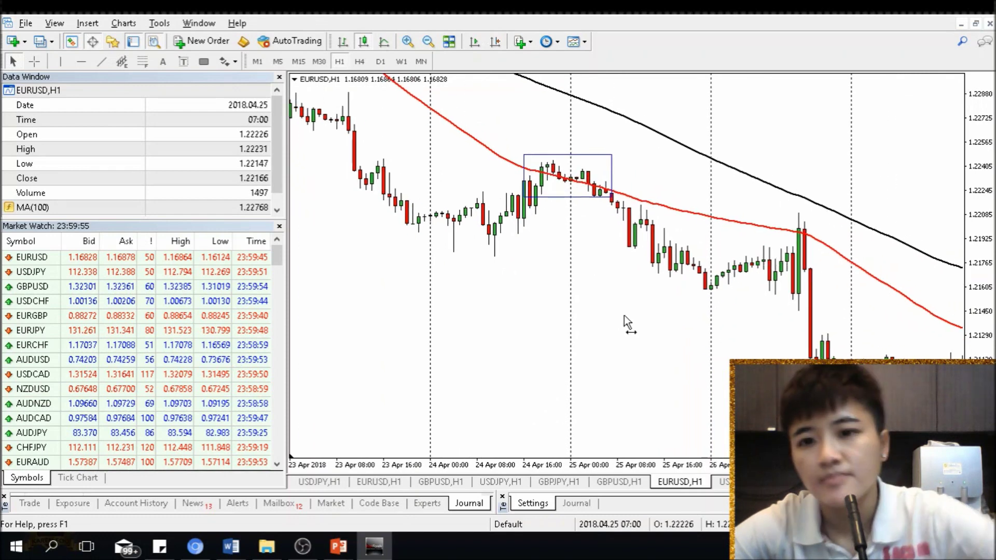
Box another red-average touch and the consolidation candles running along the red average.
drag(629, 156, 695, 210)
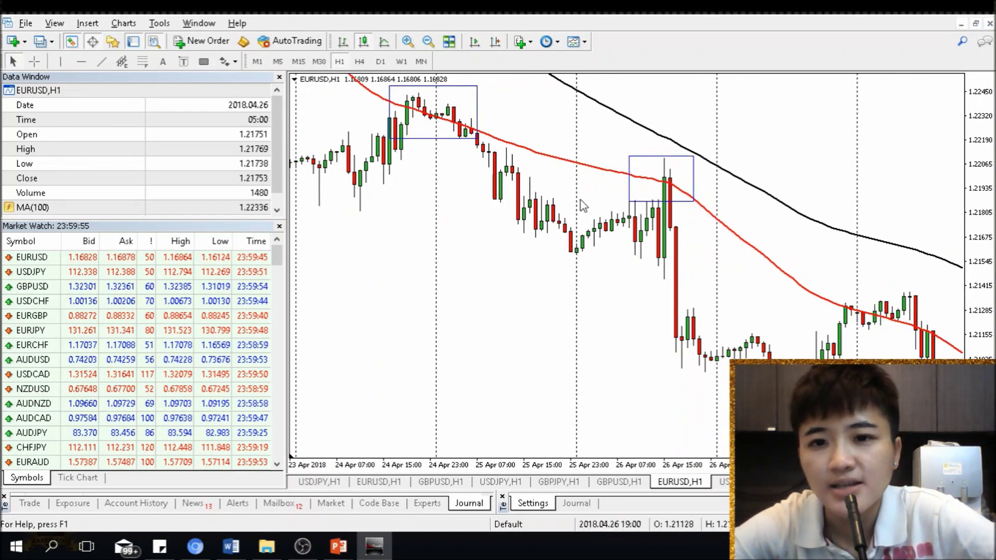
drag(676, 285, 581, 266)
click(204, 62)
drag(688, 225, 805, 264)
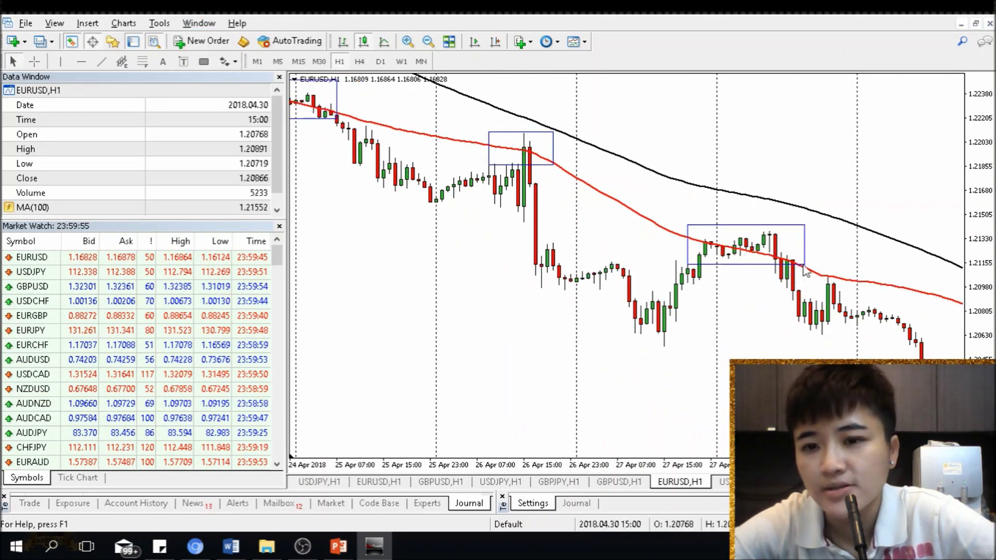
scroll(601, 322, up, 5)
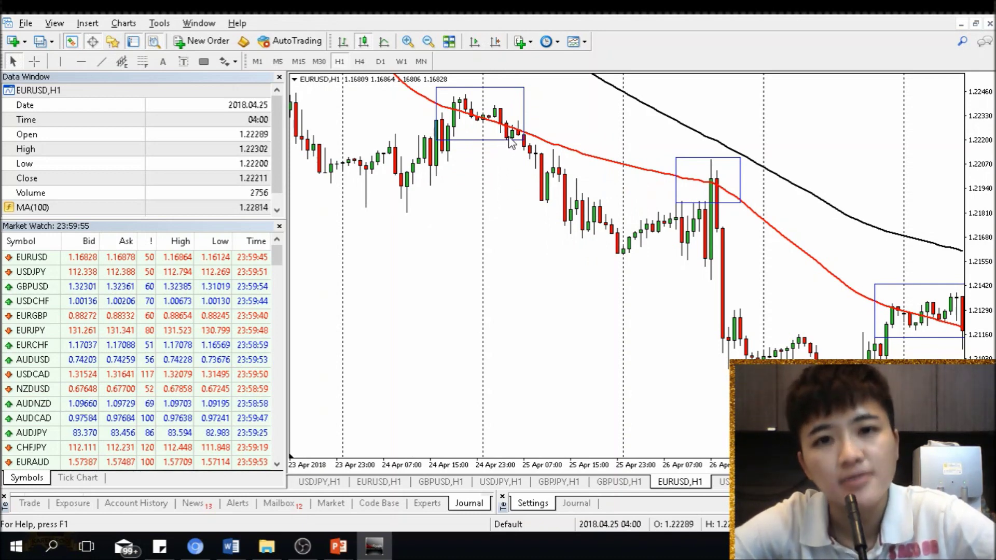
Zoom in and box the price spike touching the red average.
click(407, 41)
scroll(545, 210, down, 5)
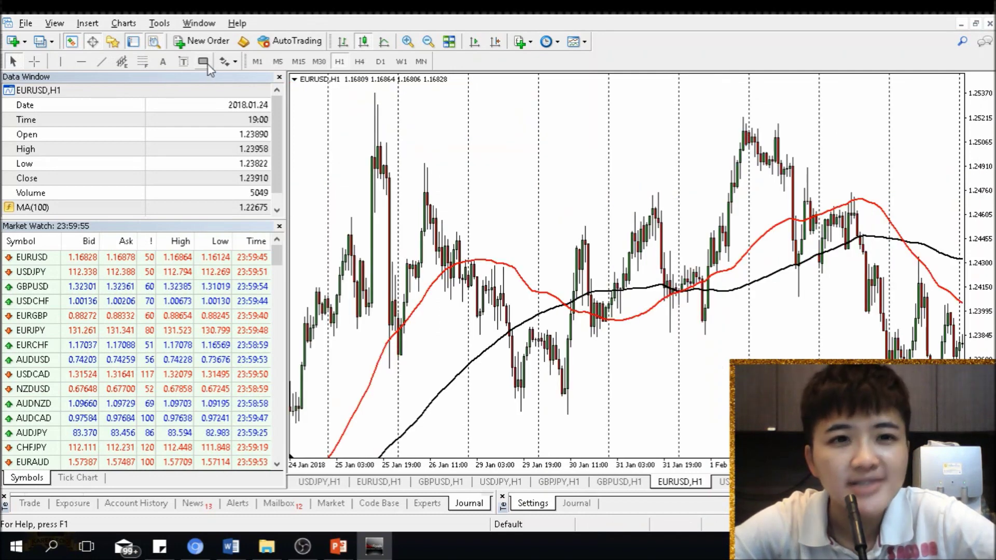
click(203, 62)
drag(533, 260, 702, 346)
click(704, 352)
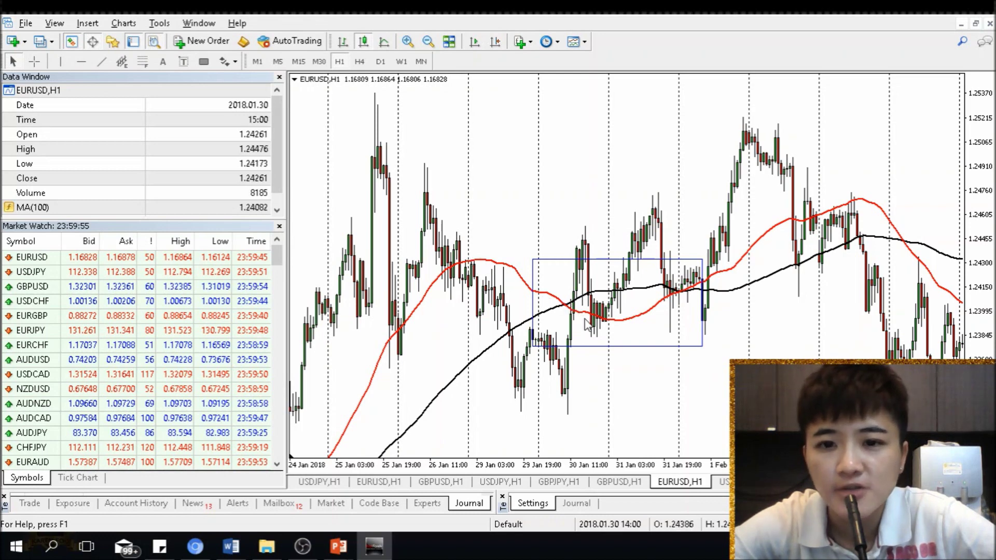
Measure bar distances from the 2018.01.30 16:00 bar, then show the 'Best Moving Average?' slide.
middle_click(571, 234)
drag(577, 244, 746, 361)
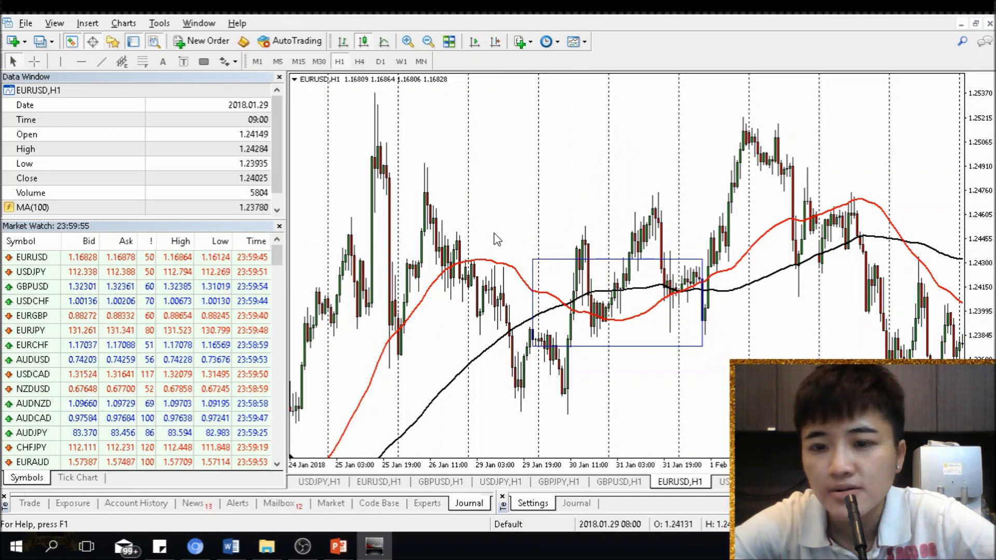
drag(585, 305, 726, 124)
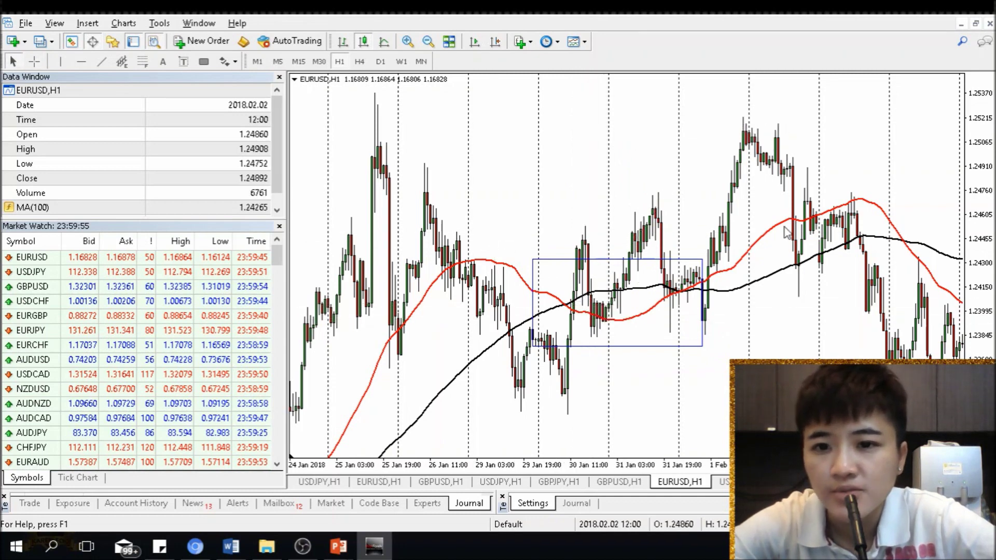
scroll(777, 167, down, 2)
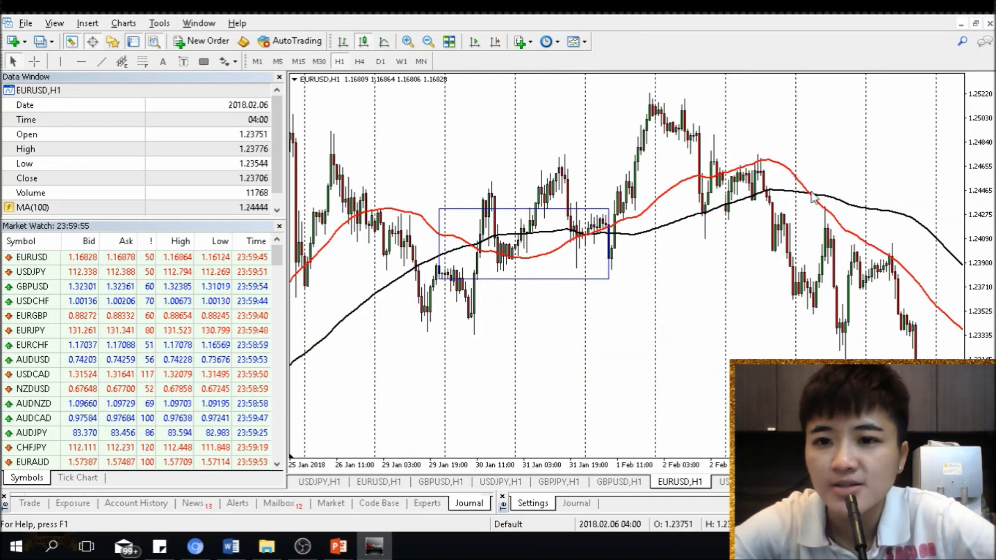
scroll(739, 337, down, 3)
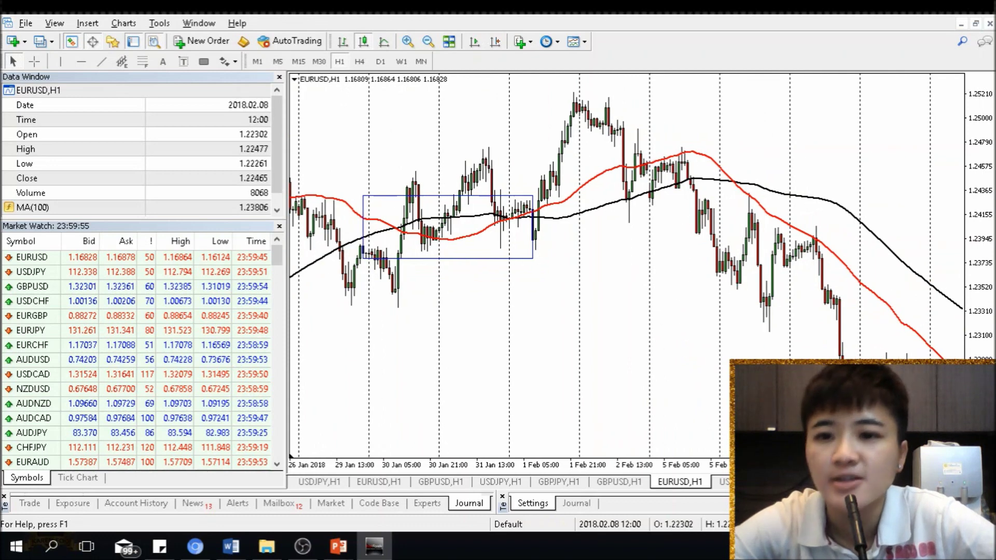
scroll(792, 325, up, 3)
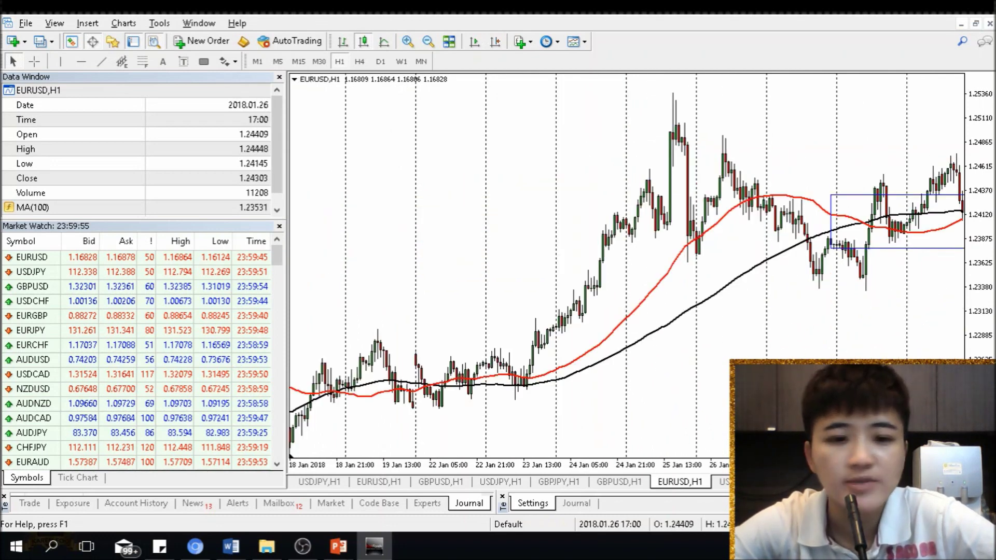
click(338, 546)
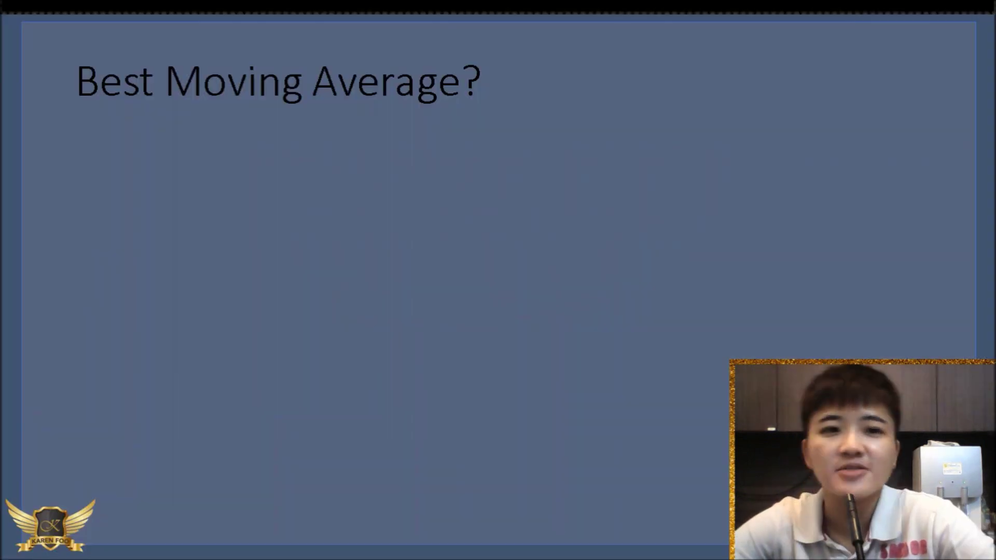